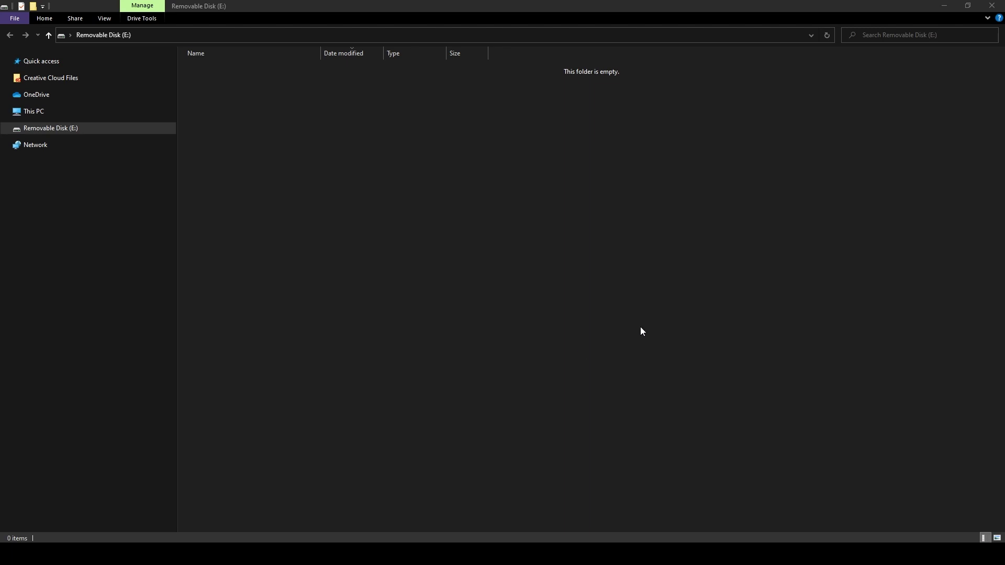
Open the FAT32 Format dialog for removable disk E: and centre it on screen.
right_click(66, 132)
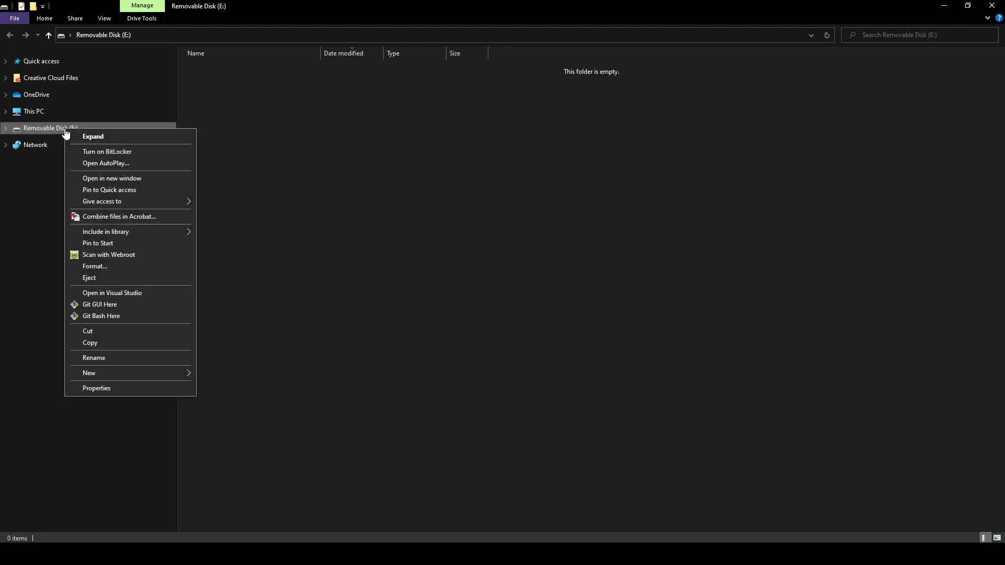
left_click(125, 268)
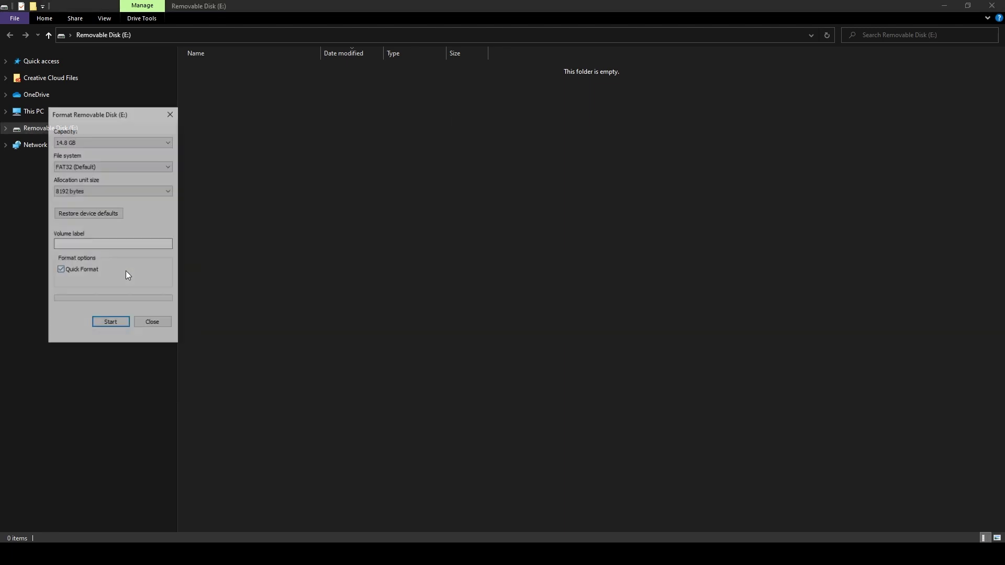
left_click_drag(104, 112, 536, 134)
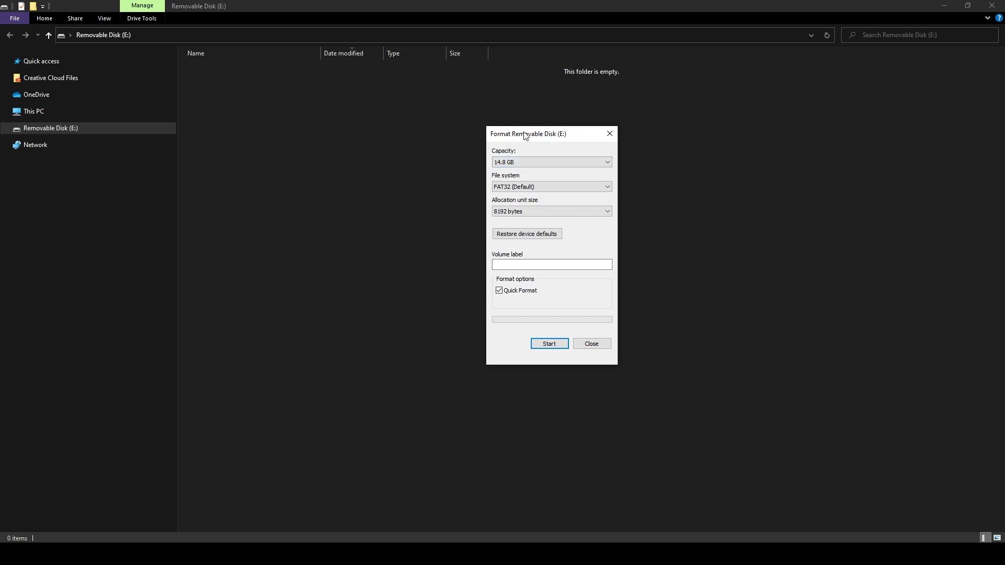
left_click(722, 555)
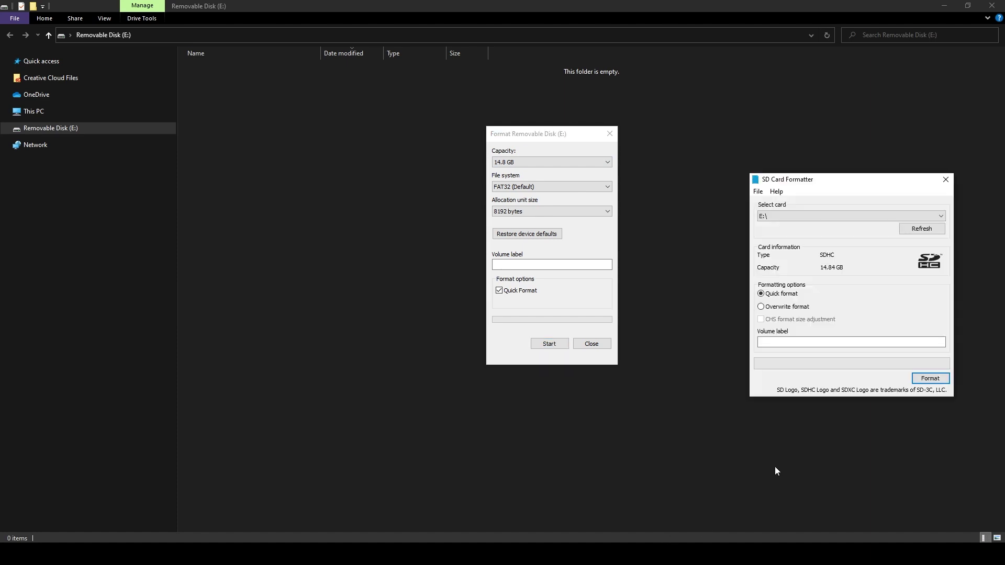
Move the SD Card Formatter window, showing the 14.84 GB SDHC card E:, up and left.
left_click_drag(850, 180, 812, 157)
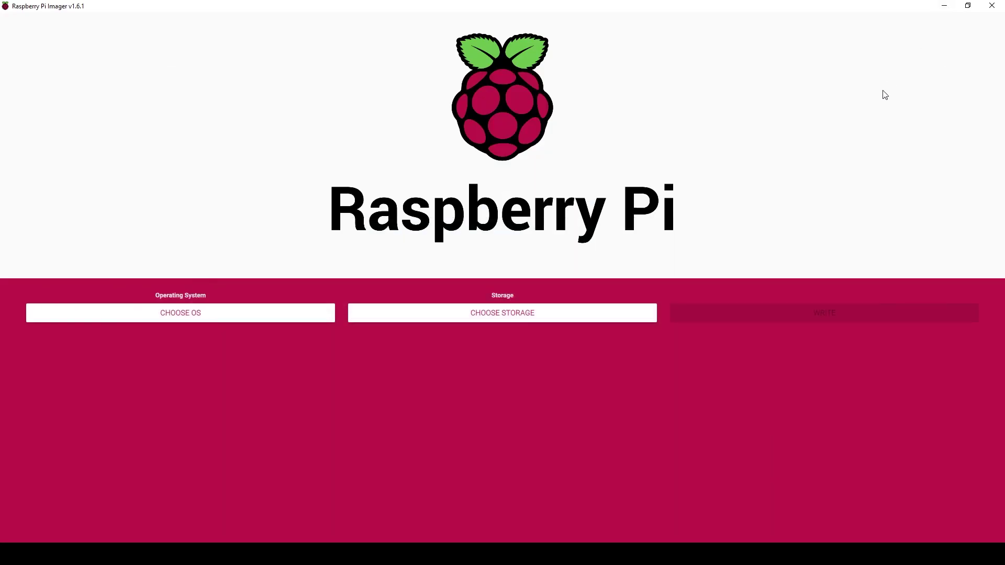
Choose Raspberry Pi OS Full (32-bit) under Raspberry Pi OS (other) as the OS.
left_click(202, 318)
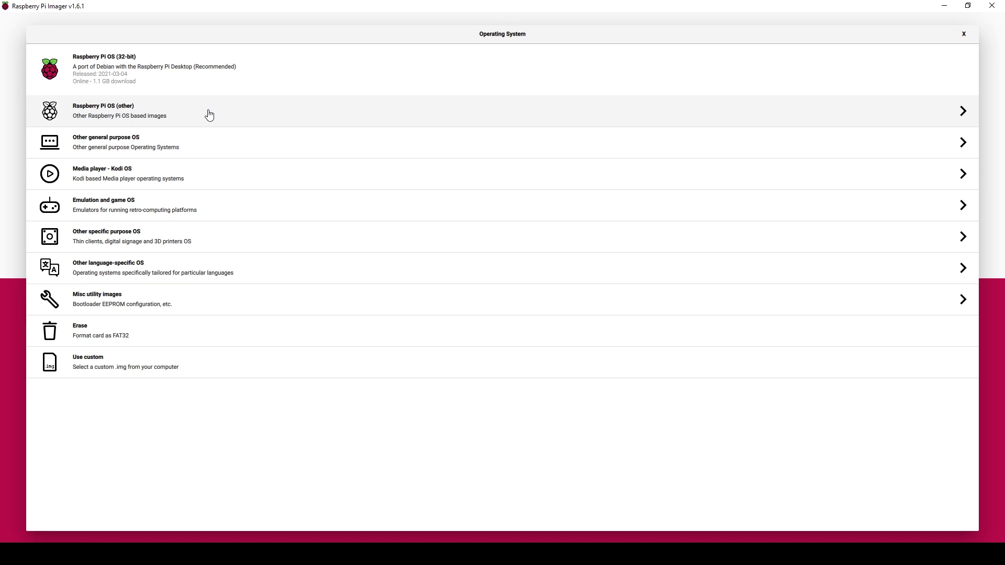
left_click(209, 115)
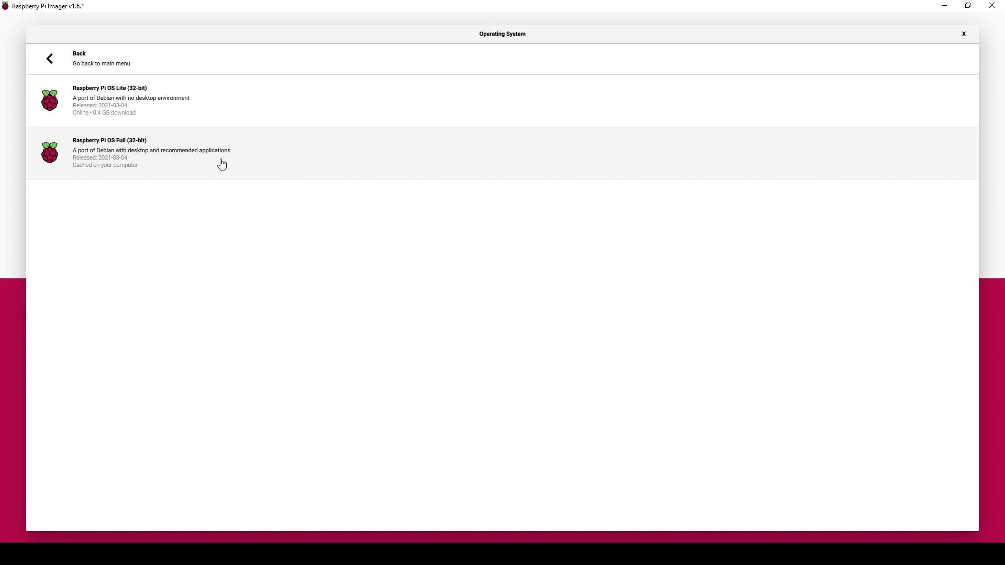
left_click(221, 164)
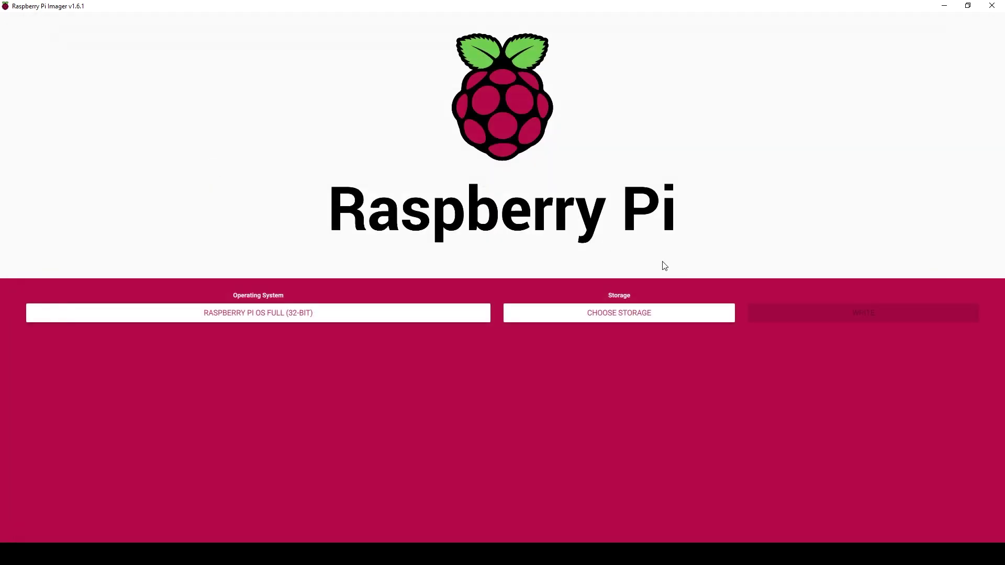
Write the image to the 15.9 GB Generic MassStorageClass USB Device, confirming the erase.
left_click(628, 320)
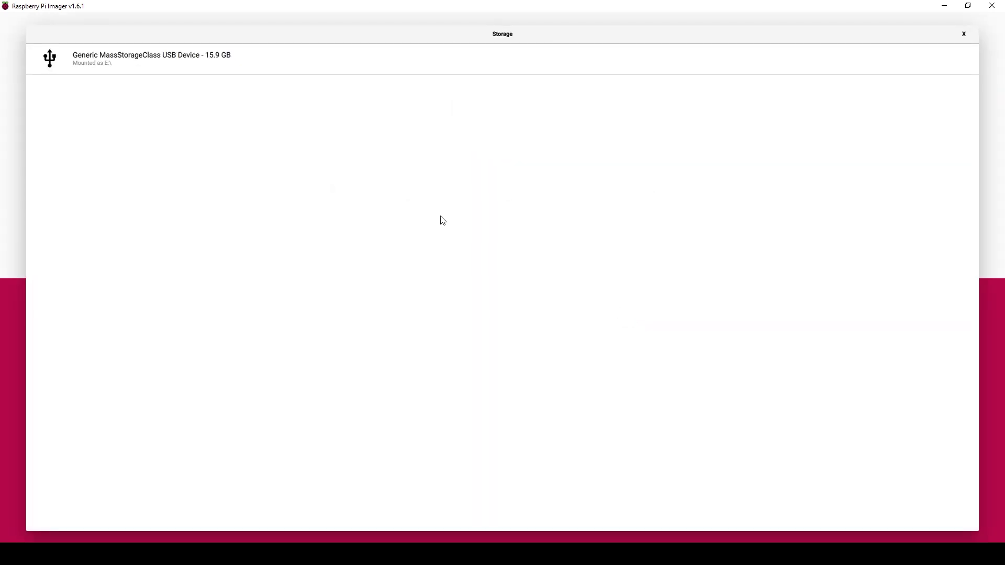
left_click(176, 63)
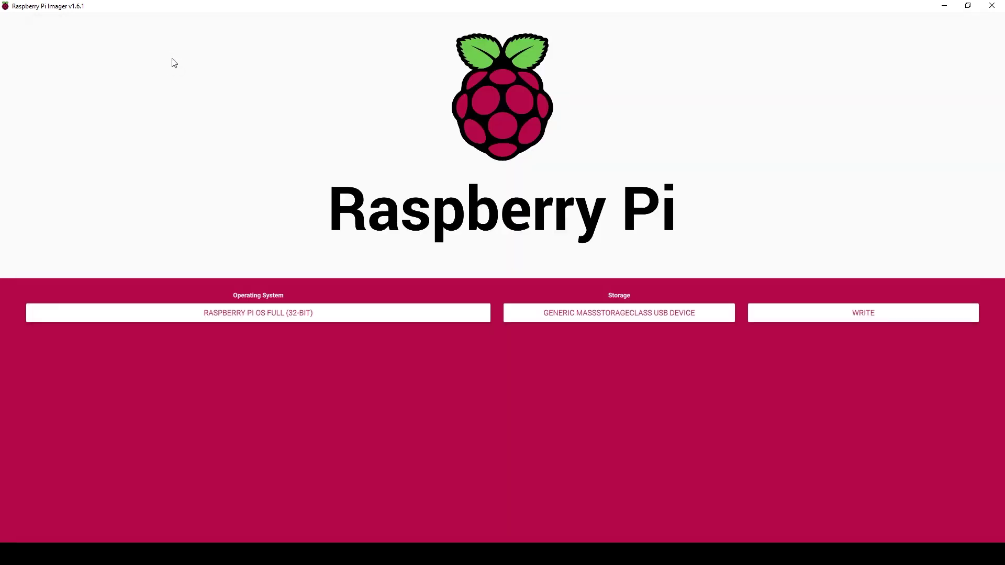
left_click(852, 317)
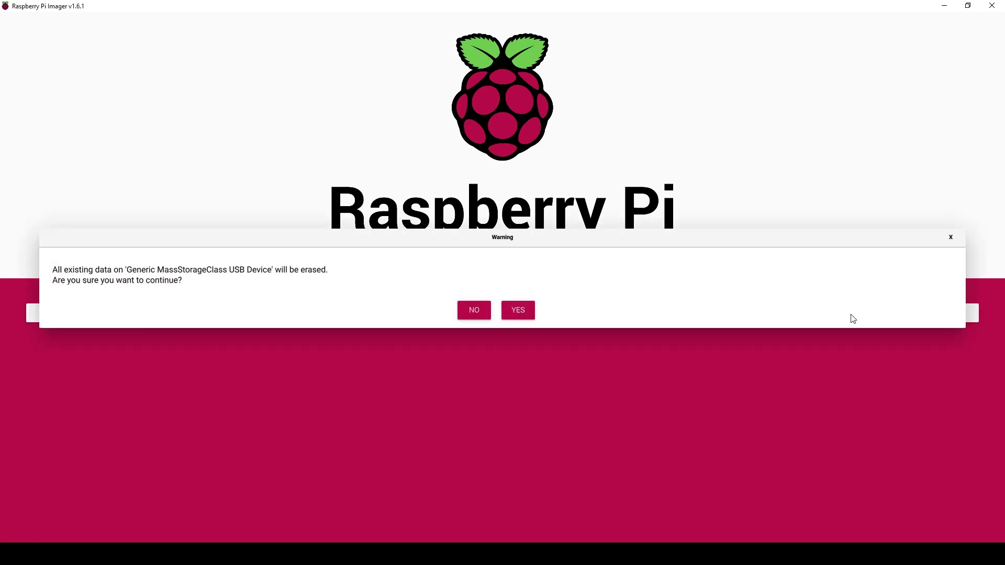
left_click(519, 315)
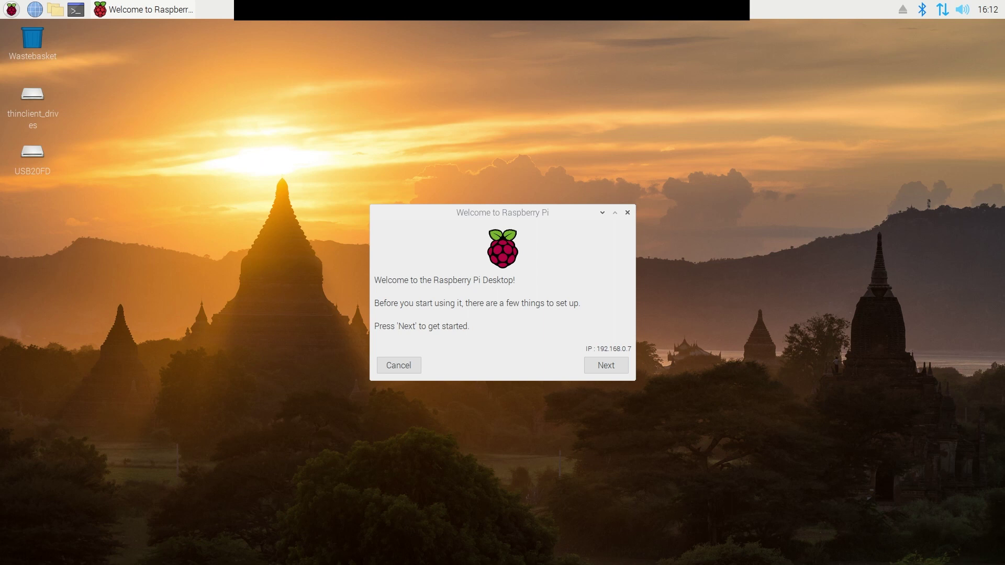
Set country United States, timezone Chicago and English language in the Welcome wizard.
left_click(602, 365)
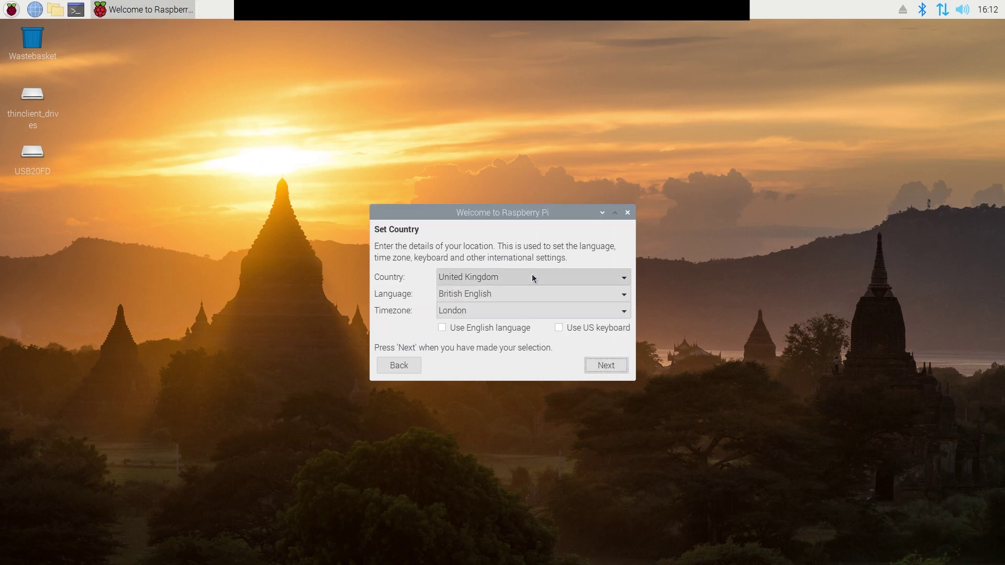
left_click(532, 274)
left_click(485, 305)
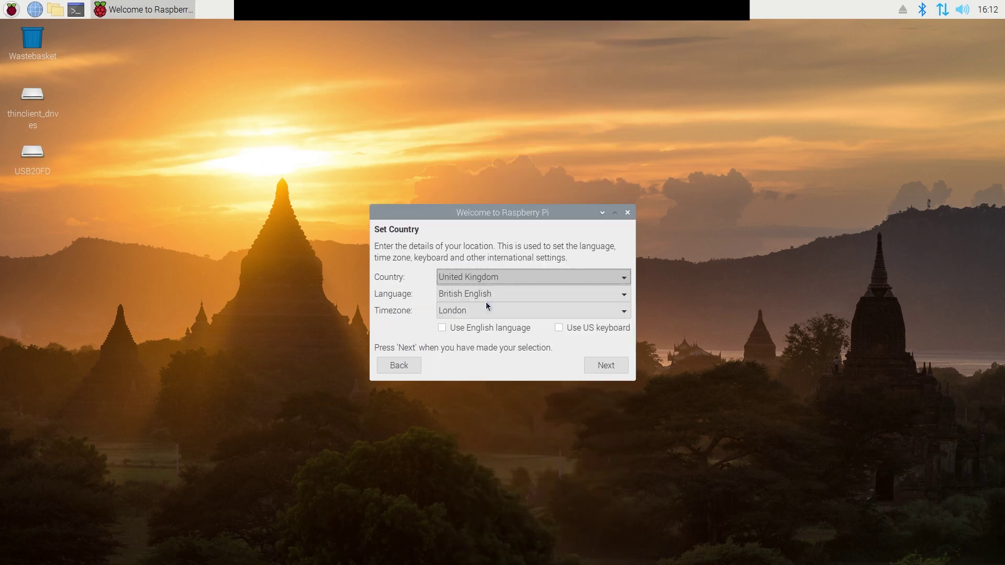
left_click(483, 309)
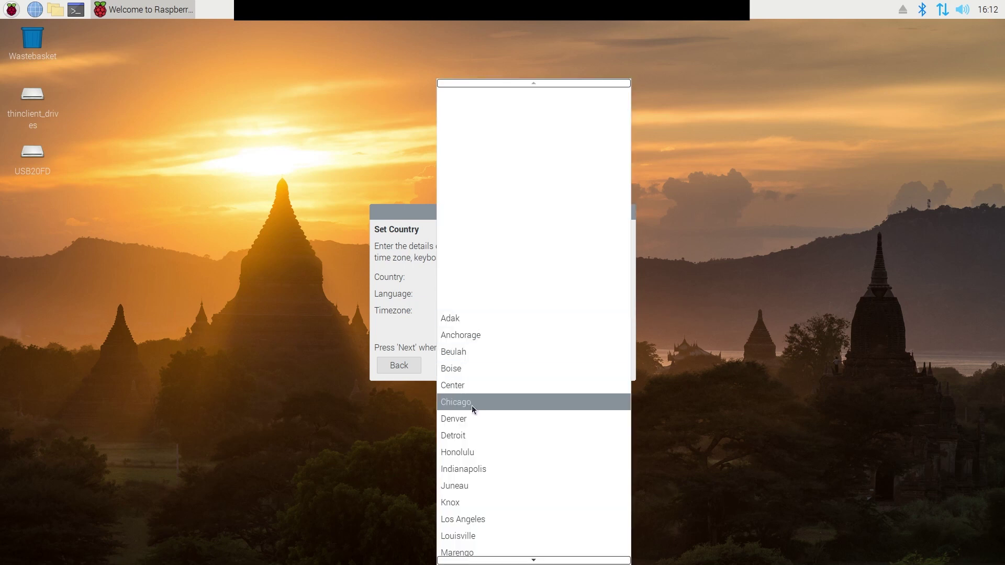
left_click(472, 405)
left_click(470, 328)
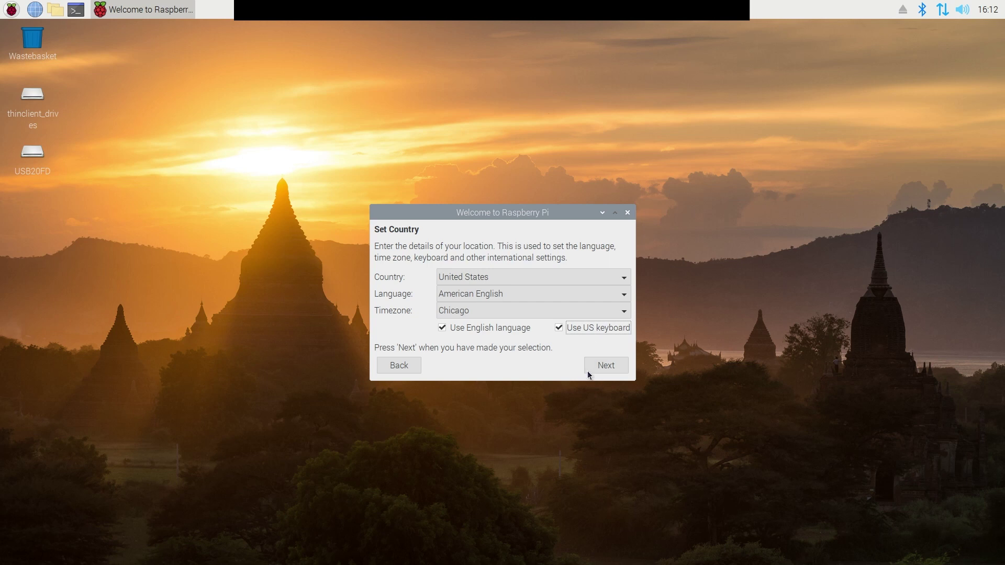
left_click(601, 366)
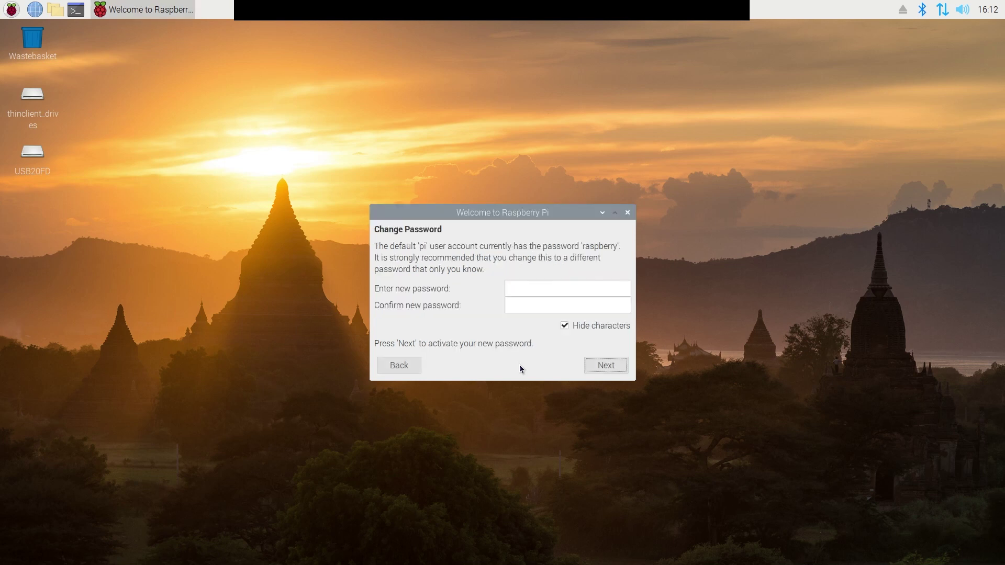
Enter and confirm a new pi password, leaving the black-border option unticked.
left_click(551, 283)
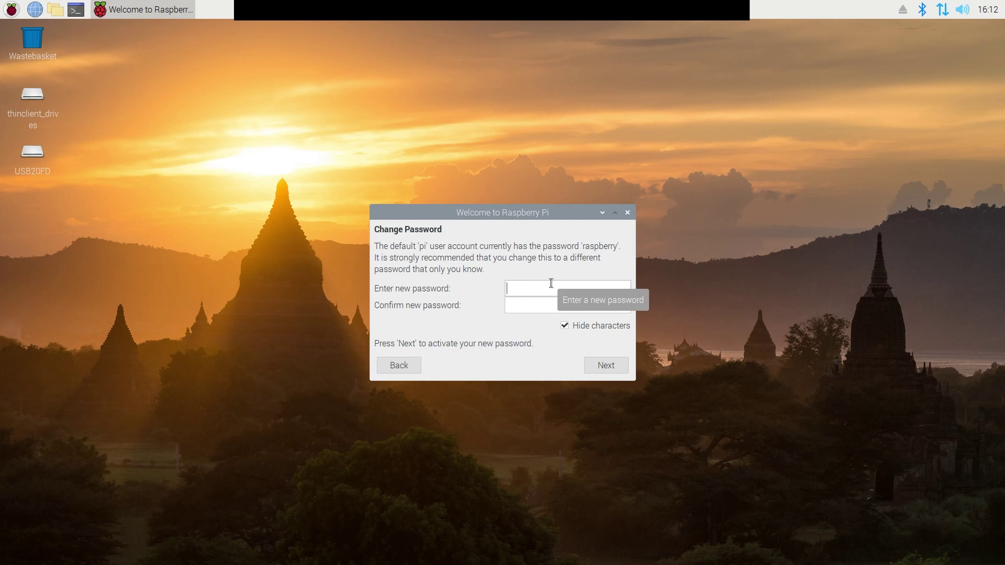
type("••")
key("Tab")
type("••")
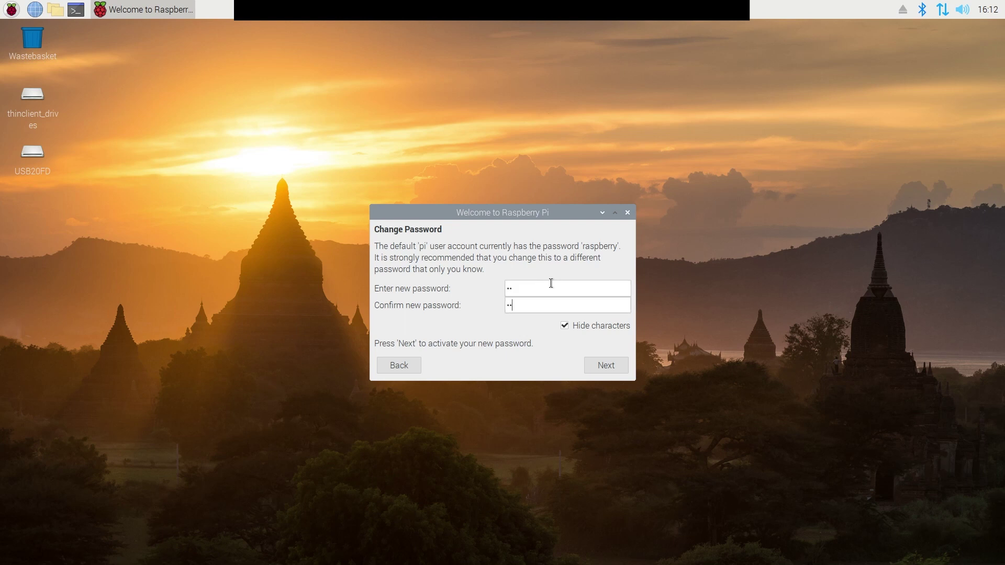
left_click(604, 365)
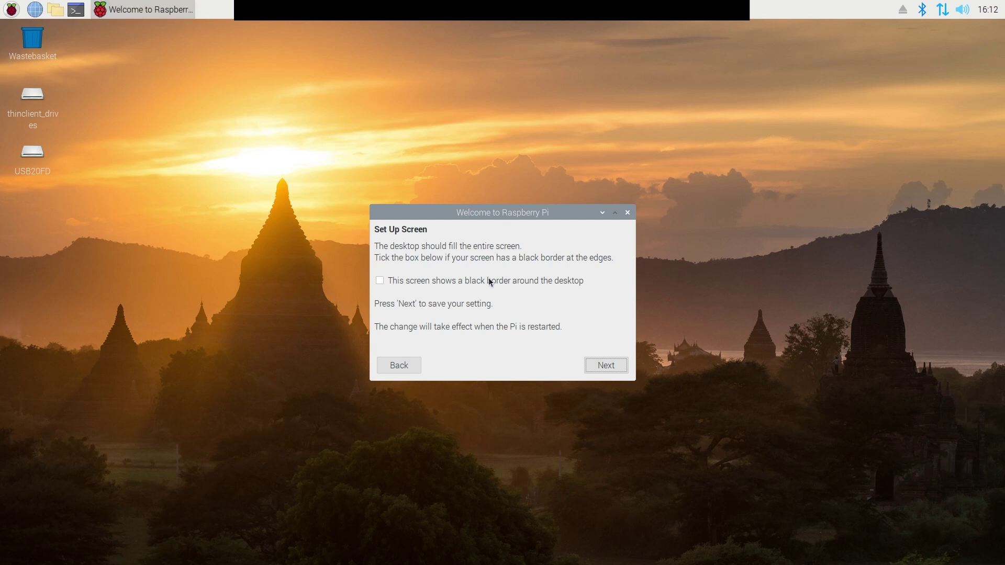
key("Tab")
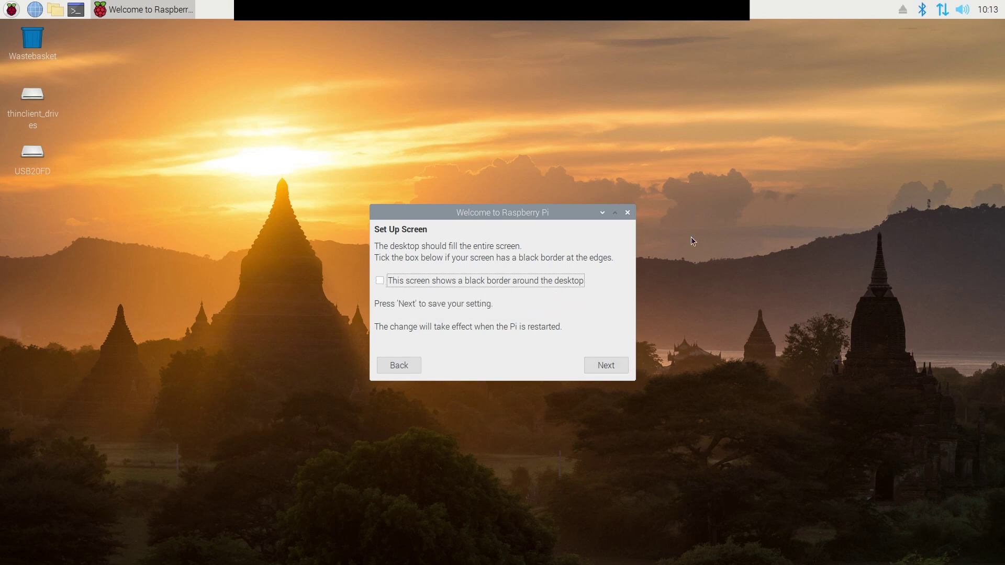
left_click(605, 368)
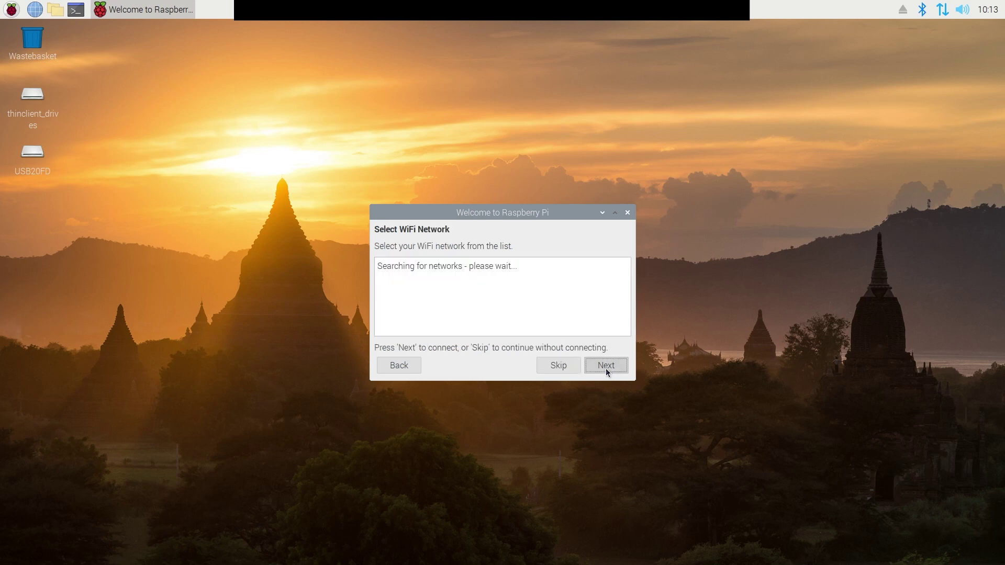
Skip Wi-Fi setup, then check for and install software updates.
left_click(609, 369)
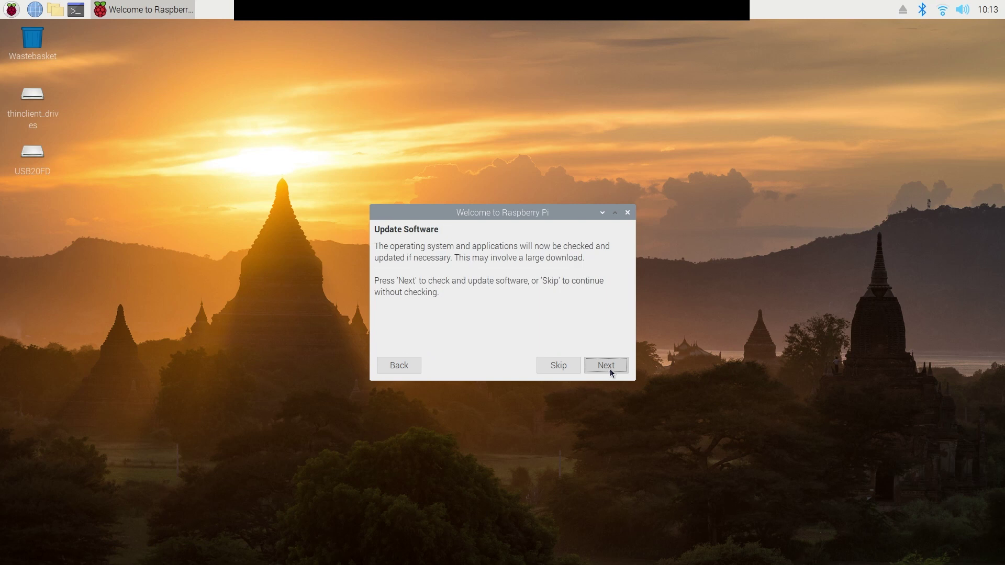
left_click(607, 367)
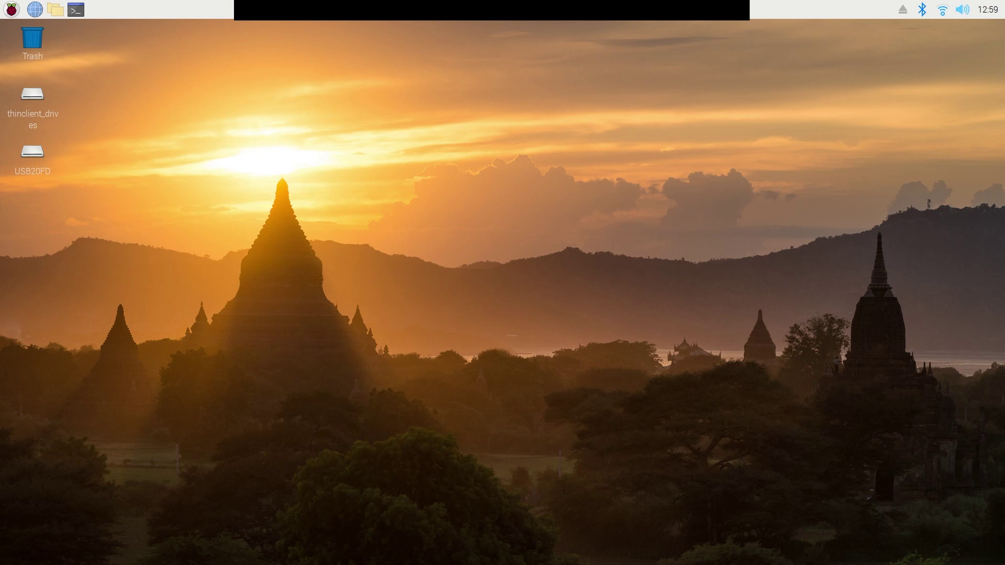
Open a terminal and run 'sudo apt-get install -y build essential git'.
left_click(76, 9)
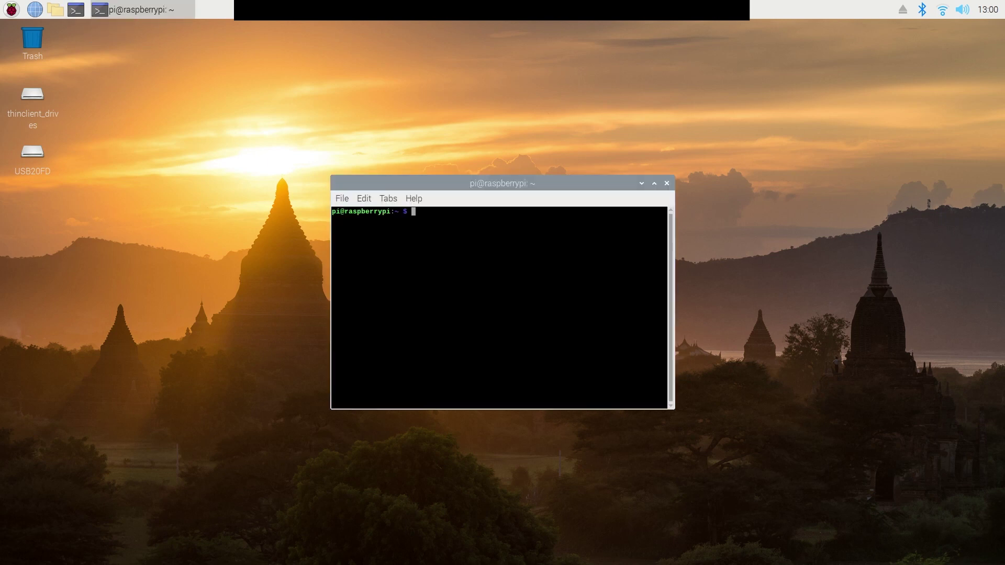
right_click(475, 242)
left_click(513, 296)
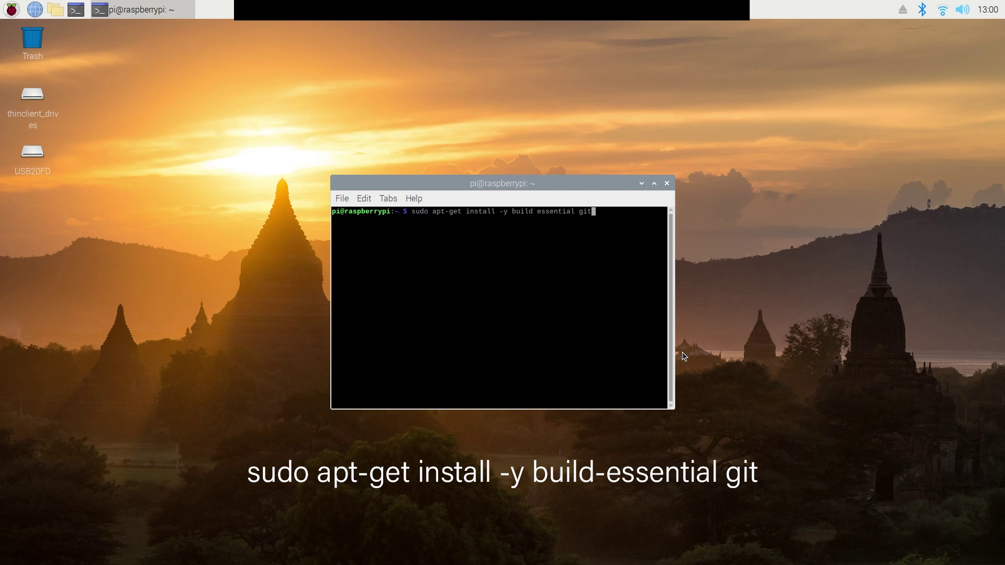
key("Return")
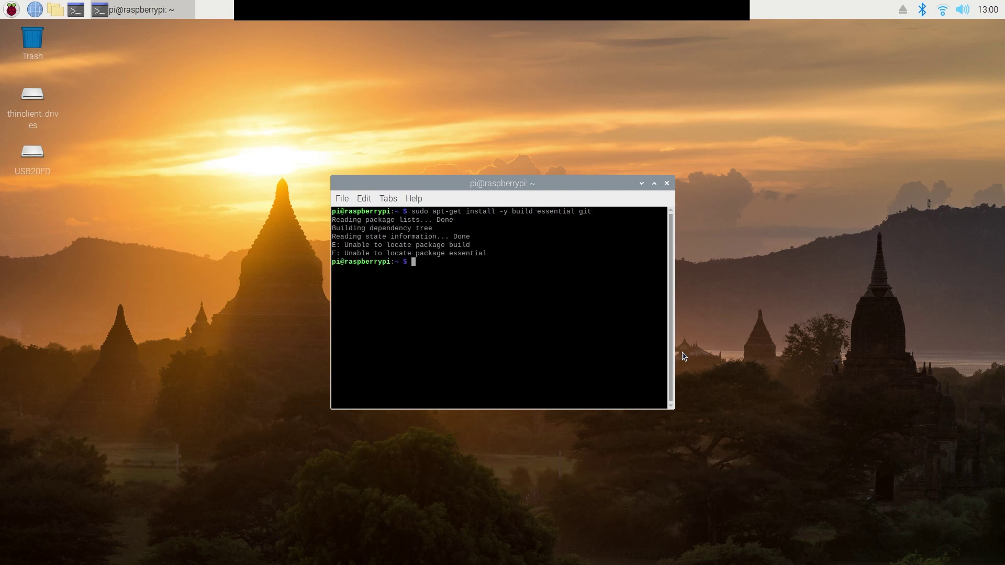
Run 'sudo apt-get install htop iotop nmon lsof screen -y'.
right_click(478, 253)
left_click(524, 307)
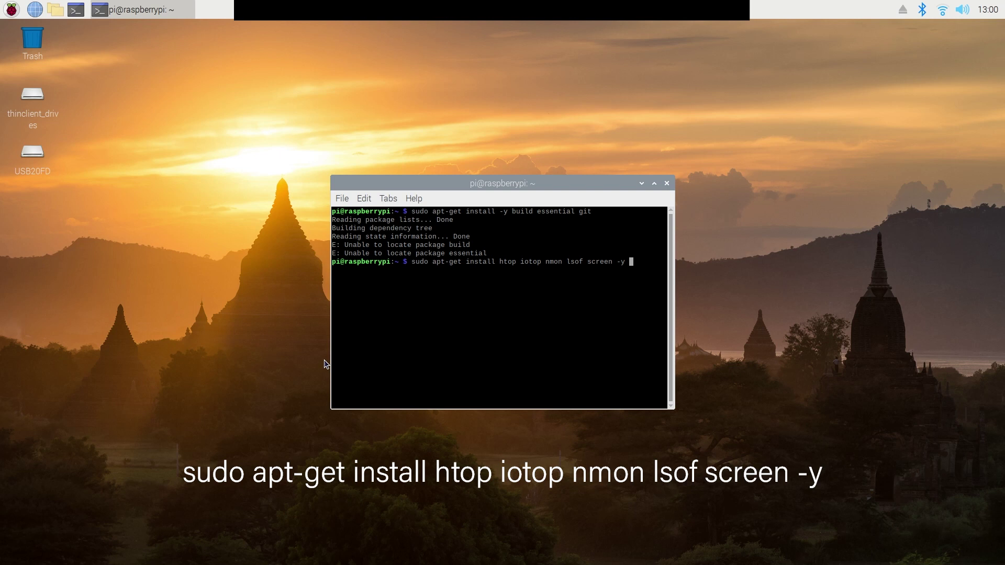
key("Return")
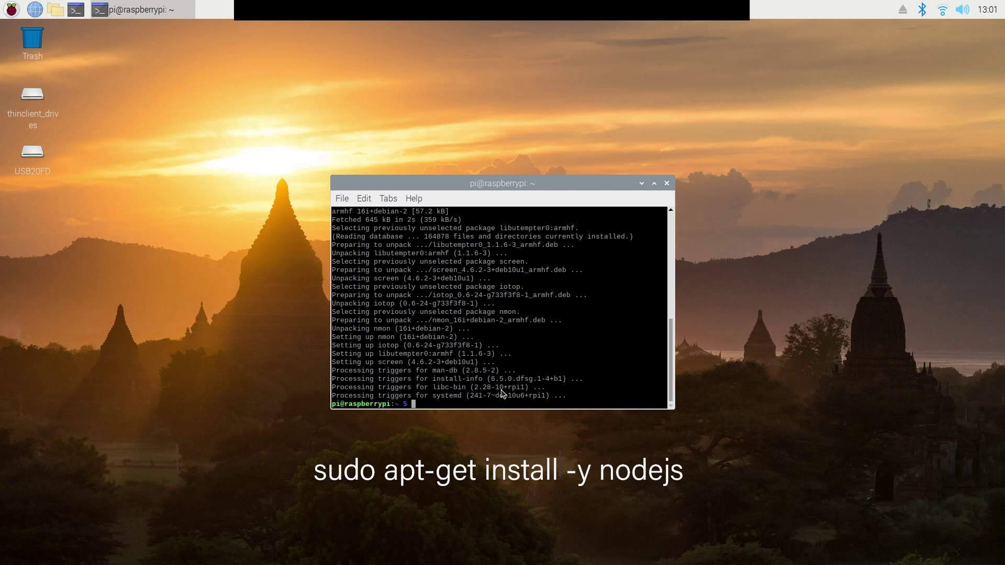
Run 'sudo apt-get install -y nodejs' to confirm Node.js is installed.
right_click(477, 404)
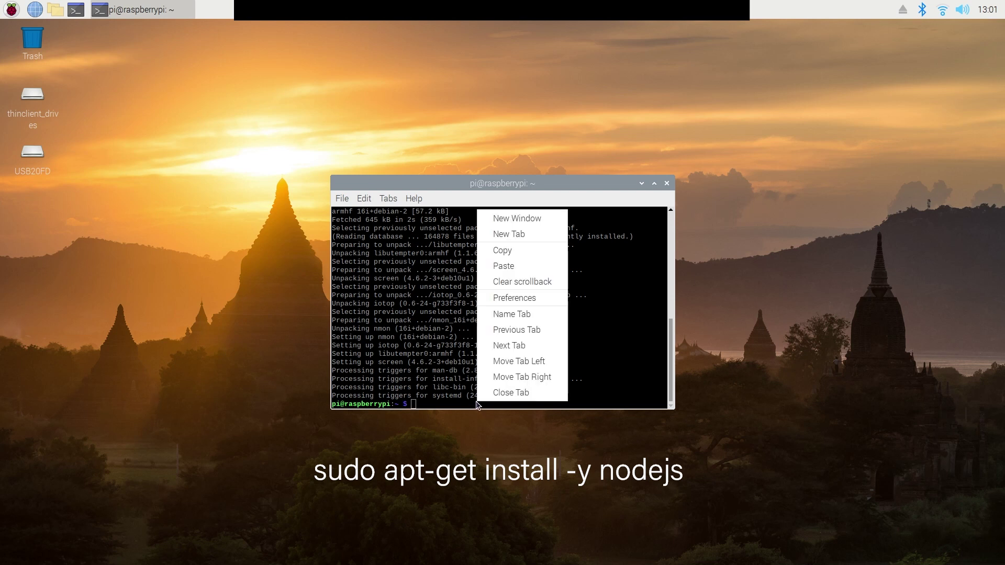
left_click(518, 266)
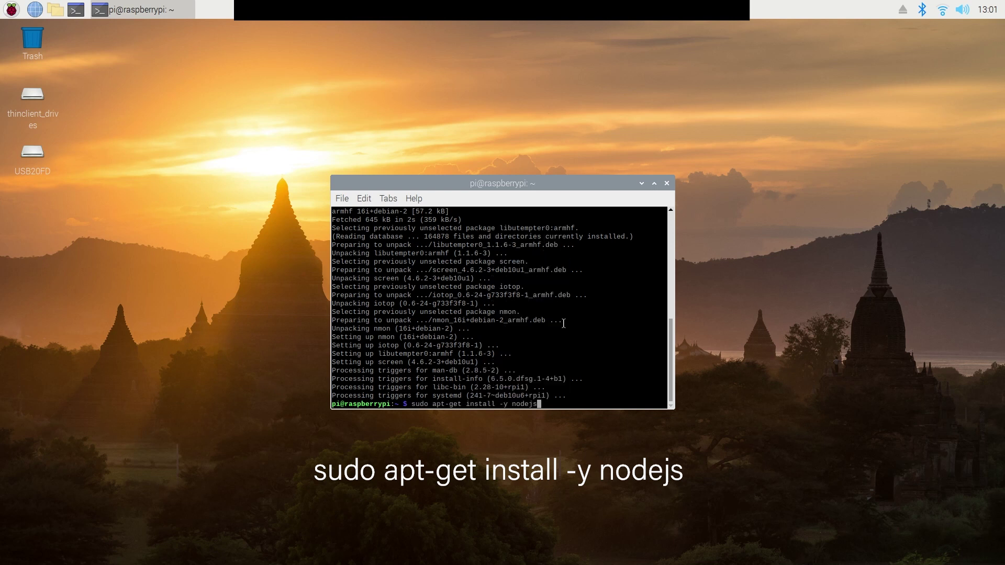
key("Return")
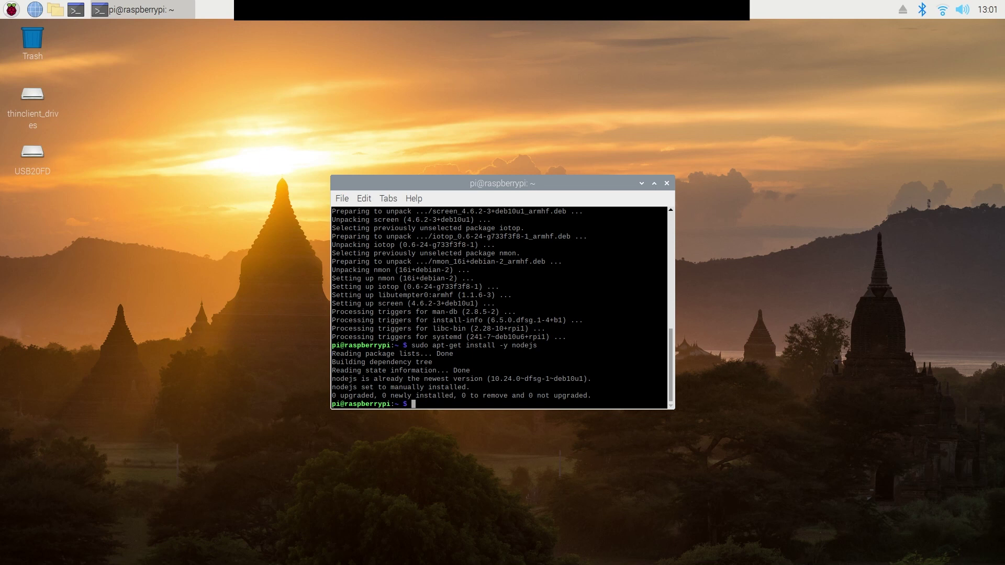
Store the CNCjs script address in URL and run 'curl -sSL ${URL} | bash'.
right_click(450, 207)
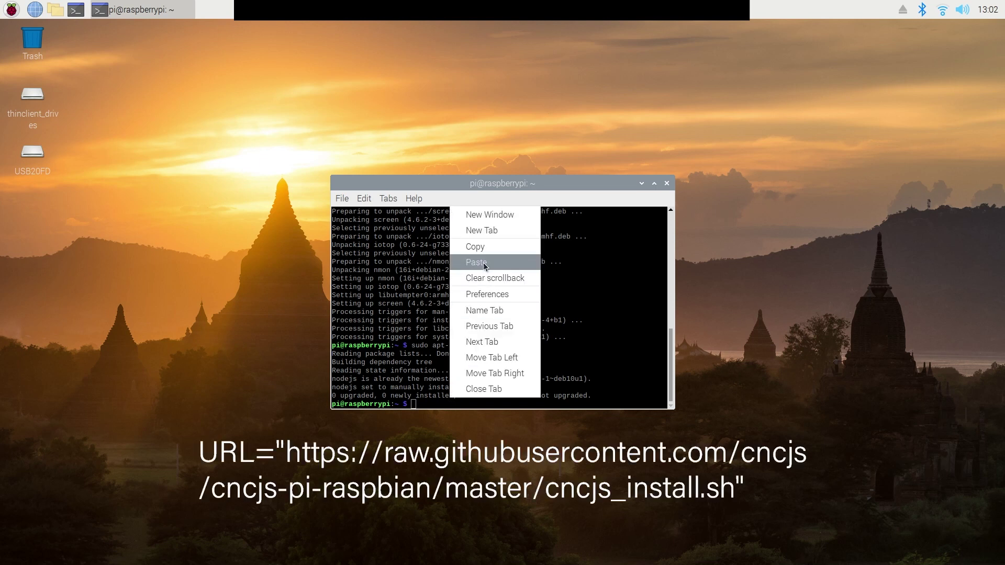
left_click(476, 262)
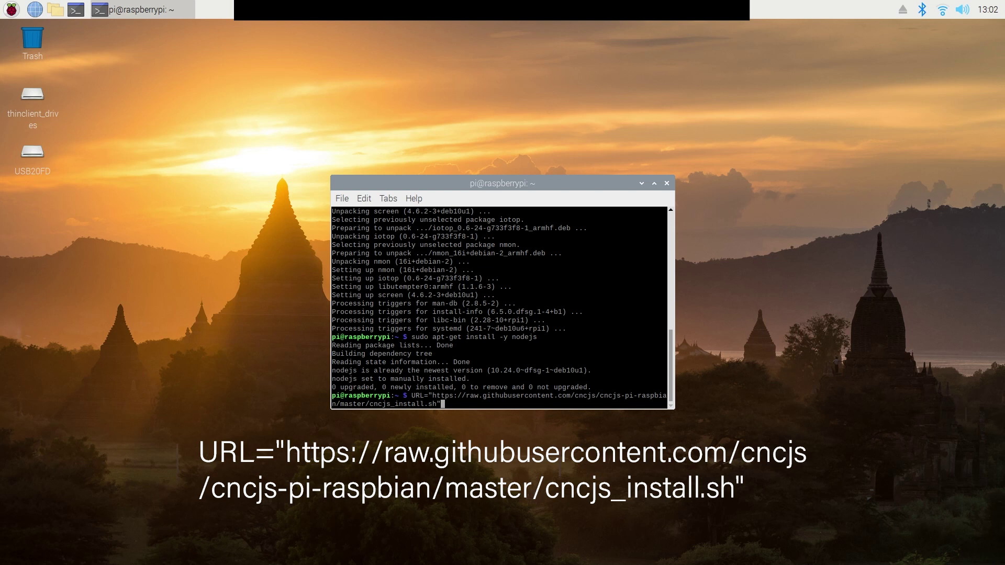
key("Return")
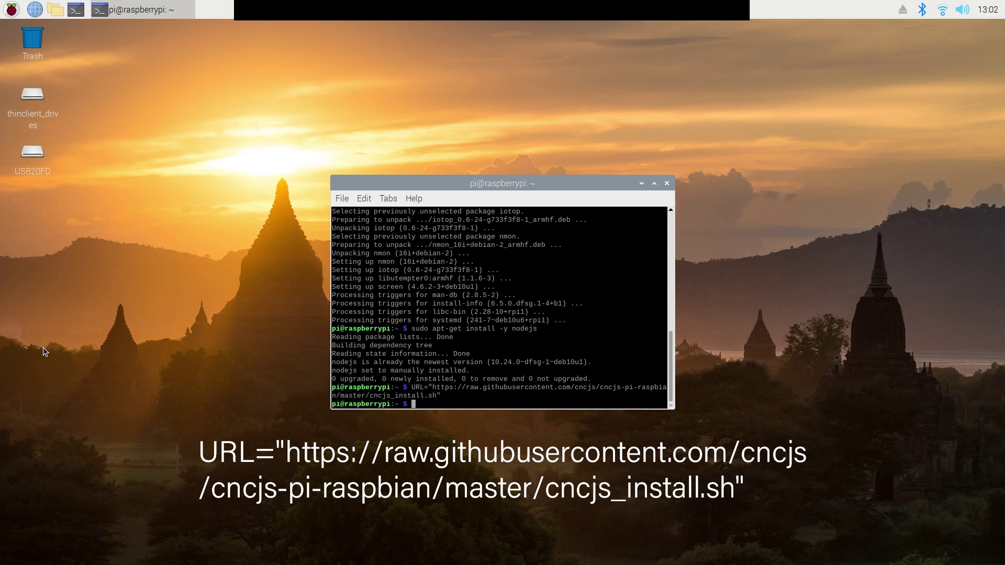
right_click(464, 401)
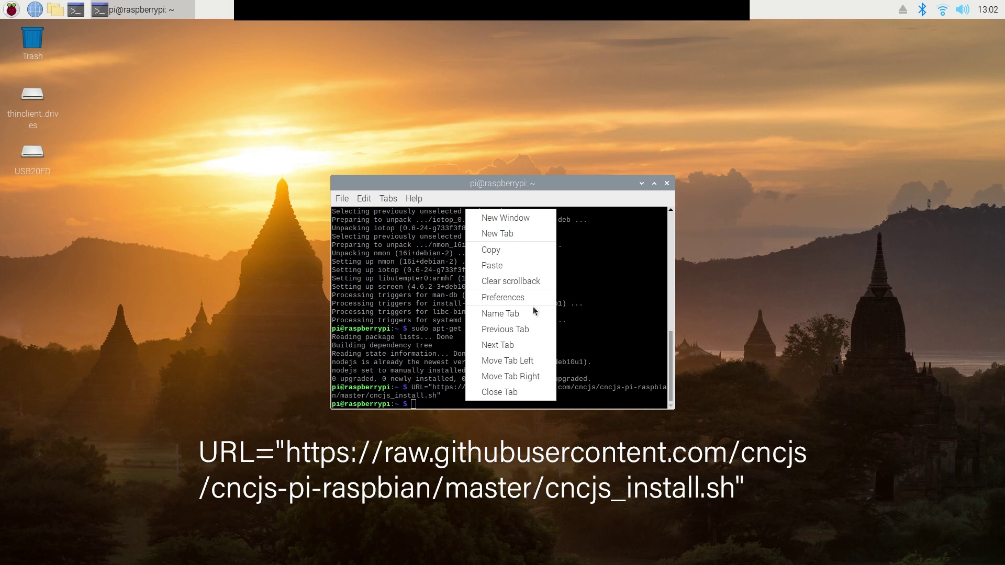
left_click(518, 265)
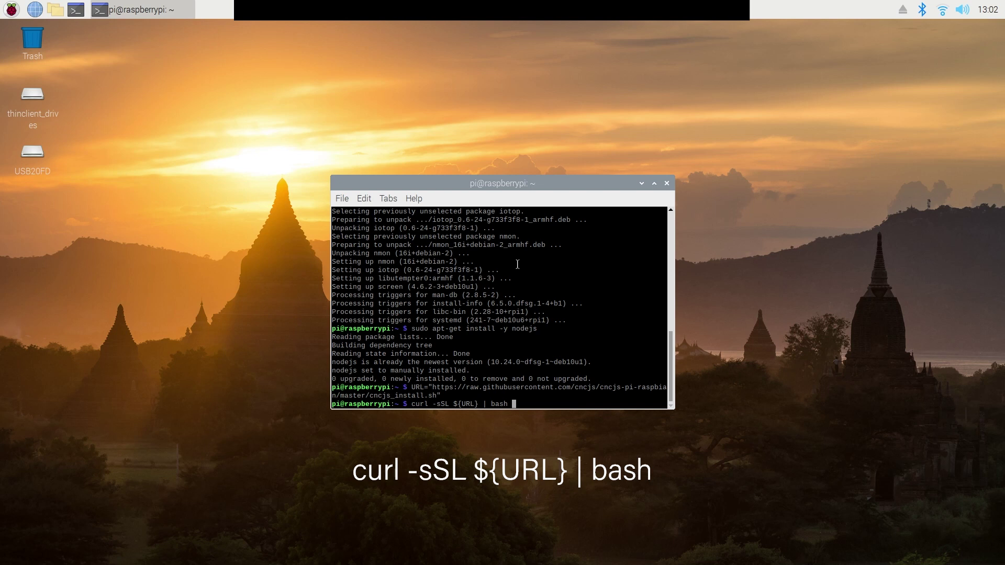
key("Return")
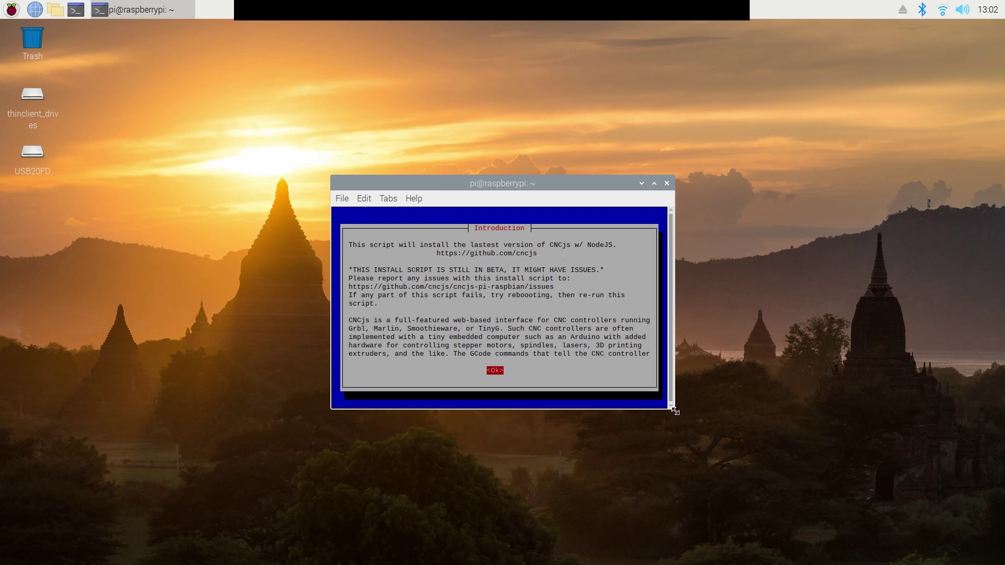
Enlarge the terminal window to fill most of the screen.
left_click_drag(674, 411, 955, 527)
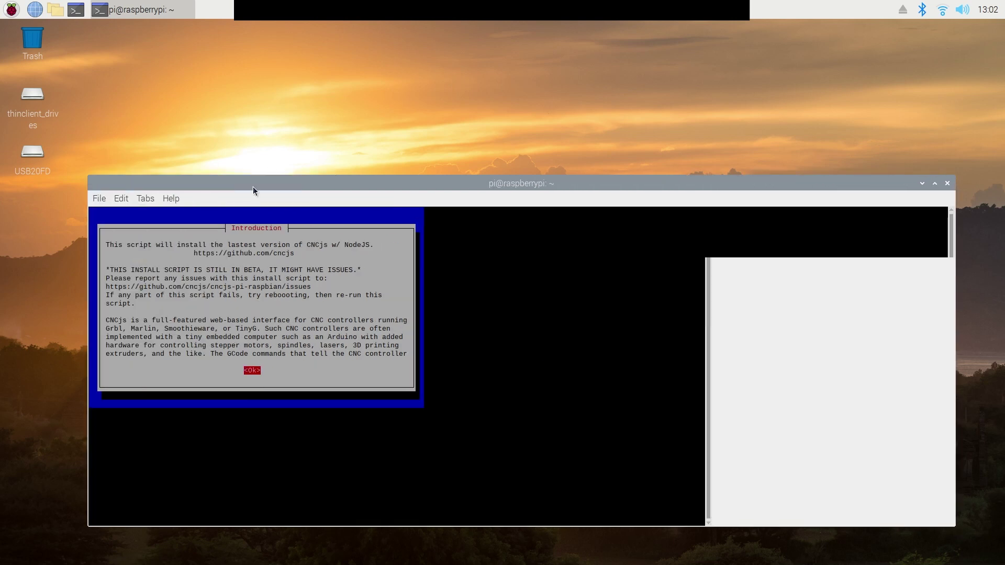
left_click_drag(252, 176, 253, 42)
left_click_drag(88, 283, 34, 283)
Dismiss the installer introduction and accept install options A00–A07.
key("Return")
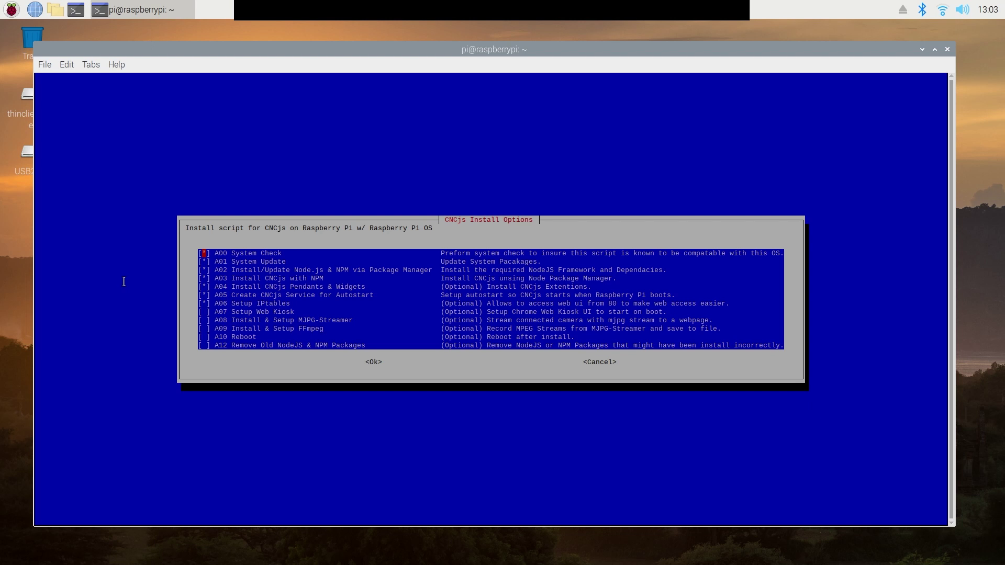
key("Down")
key("Down")
key("Down")
key("Down")
key("Down")
key("Down")
key("Down")
key("Down")
key("Down")
key("Down")
key("Tab")
Accept the install options, then check Pendant TinyWeb among the pendants and widgets to install.
key("Return")
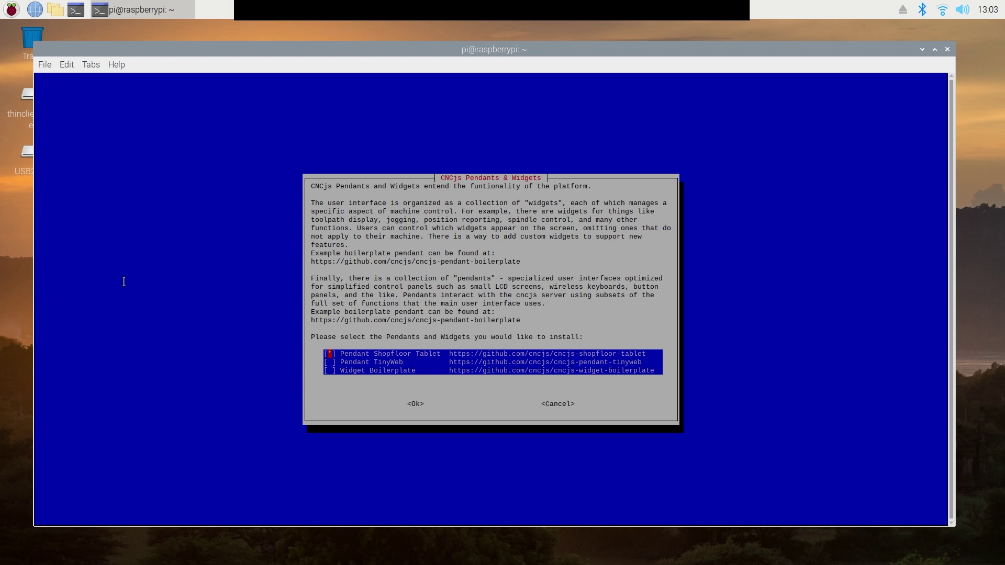
key("Tab")
key("Tab")
key("Tab")
key("Down")
key("space")
key("Down")
key("Tab")
key("Return")
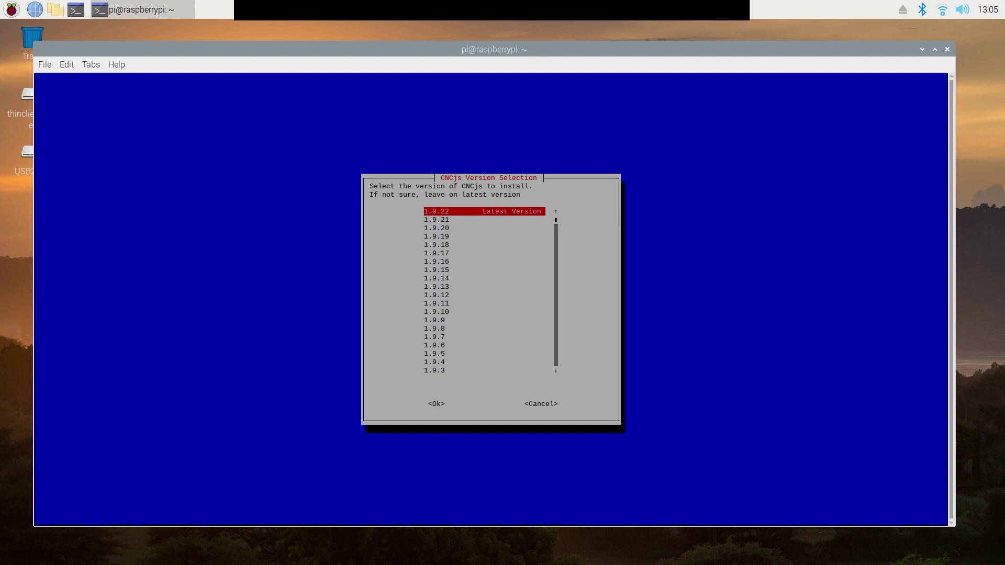
key("Tab")
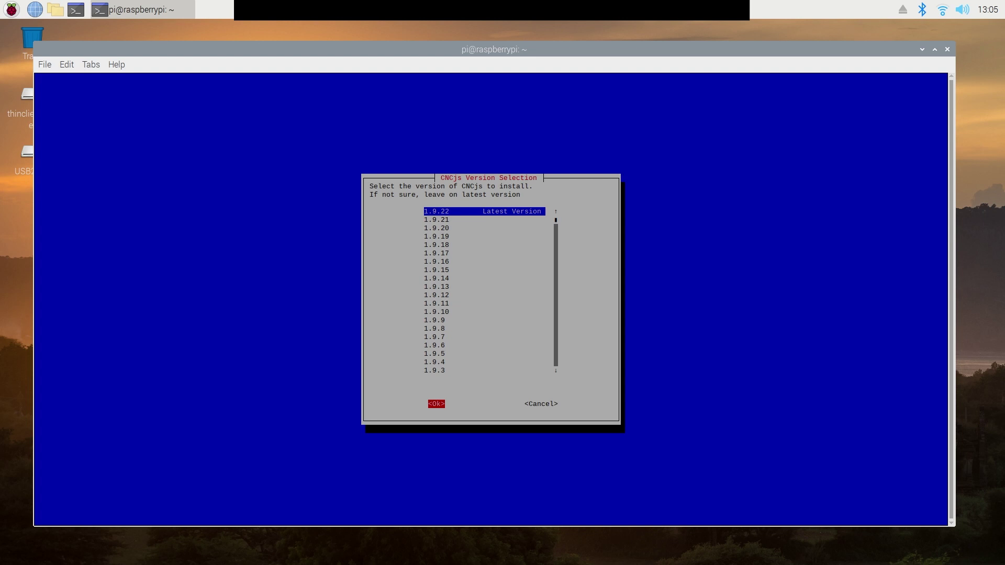
key("Return")
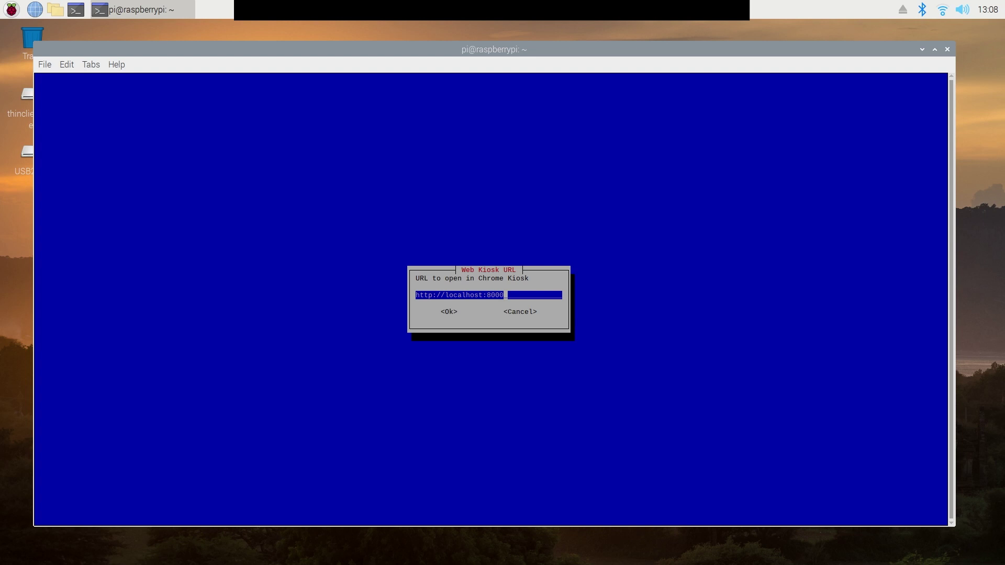
key("Tab")
key("Return")
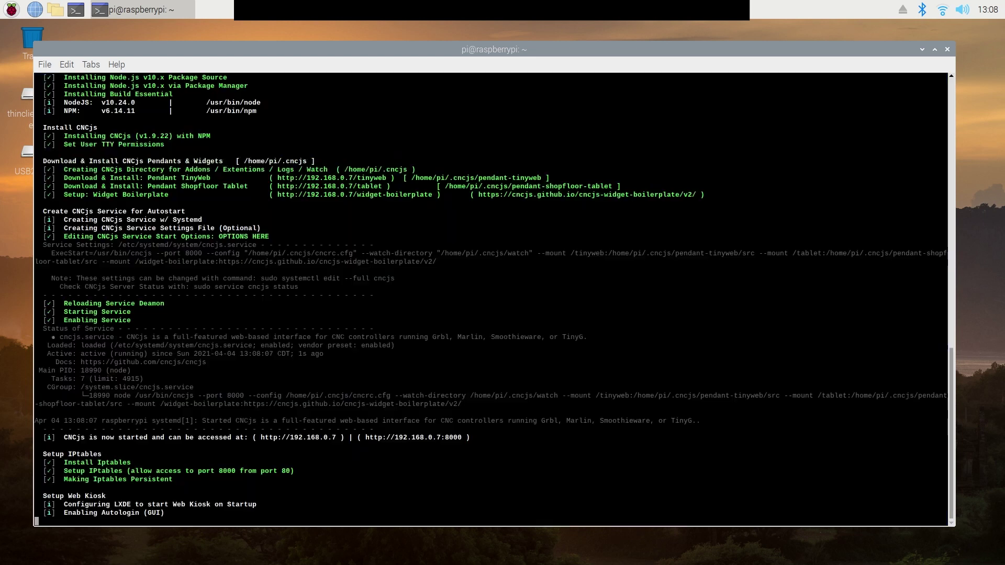